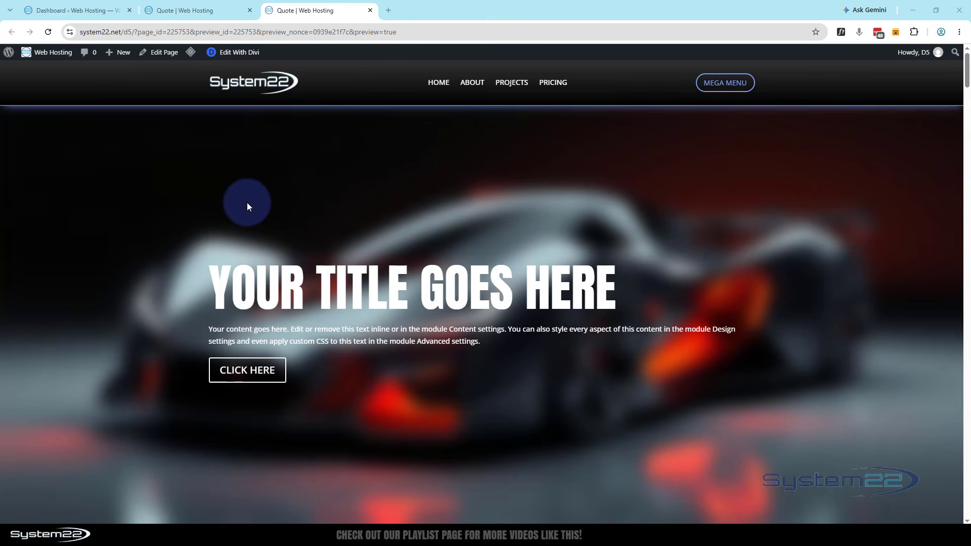
Return to the page builder, leave its preview, and insert a single-column section below the car hero section
{"action": "left_click", "coordinate": [181, 12]}
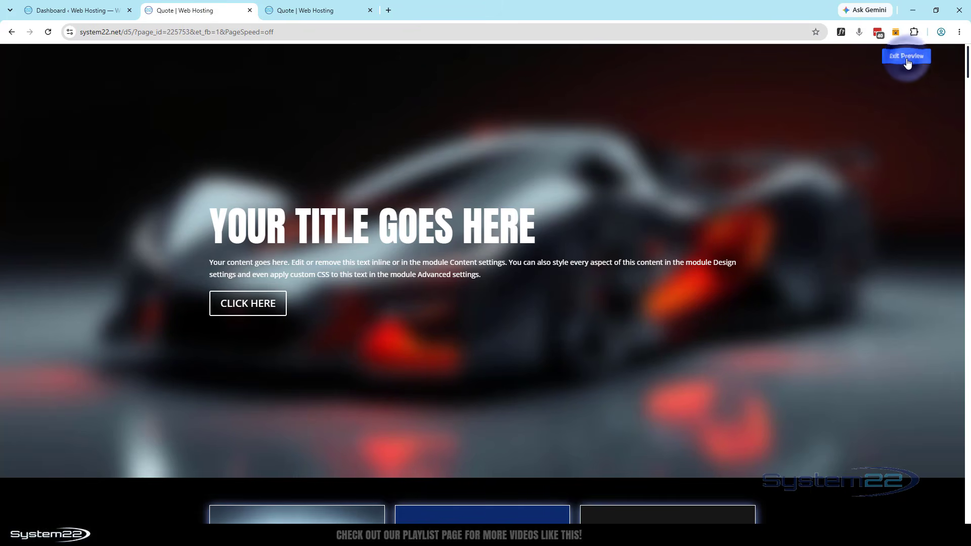
{"action": "left_click", "coordinate": [906, 56]}
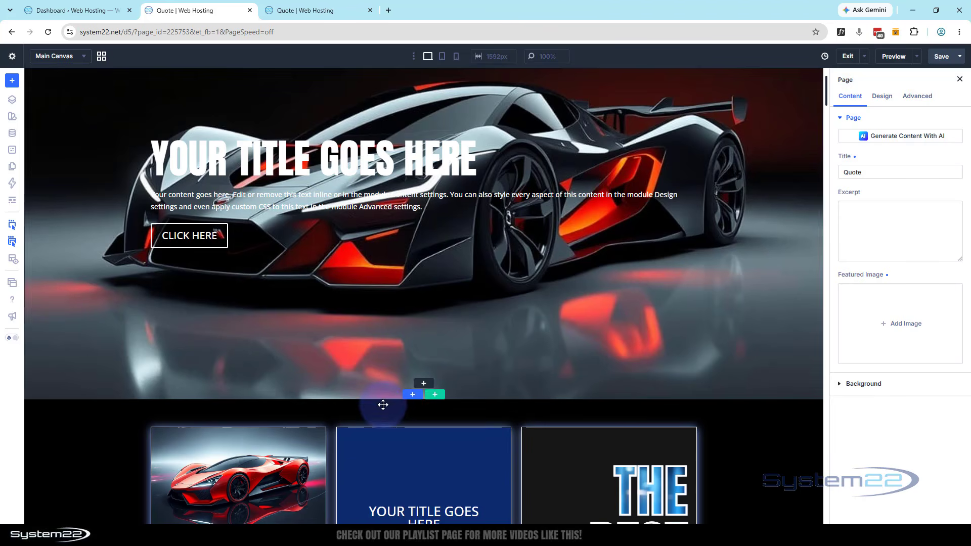
{"action": "left_click", "coordinate": [412, 397]}
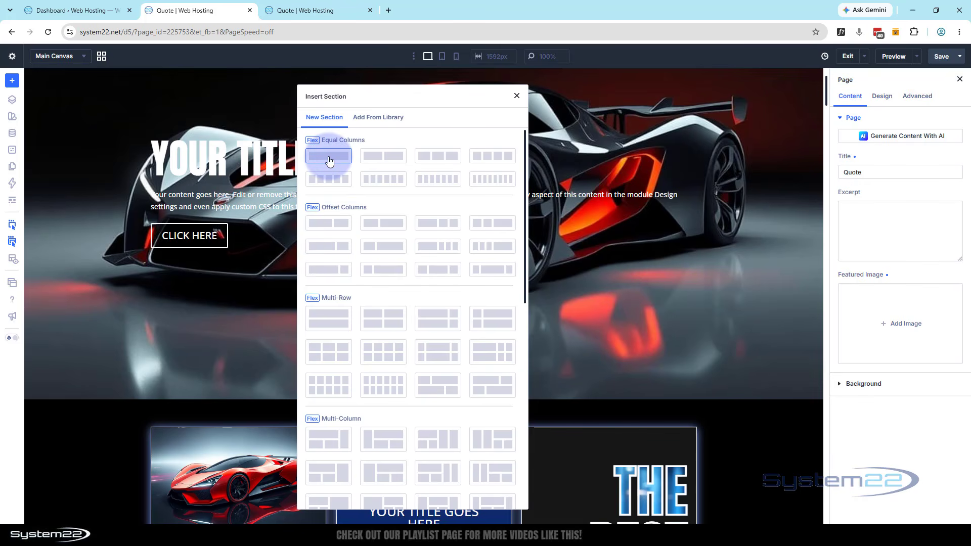
{"action": "left_click", "coordinate": [329, 161]}
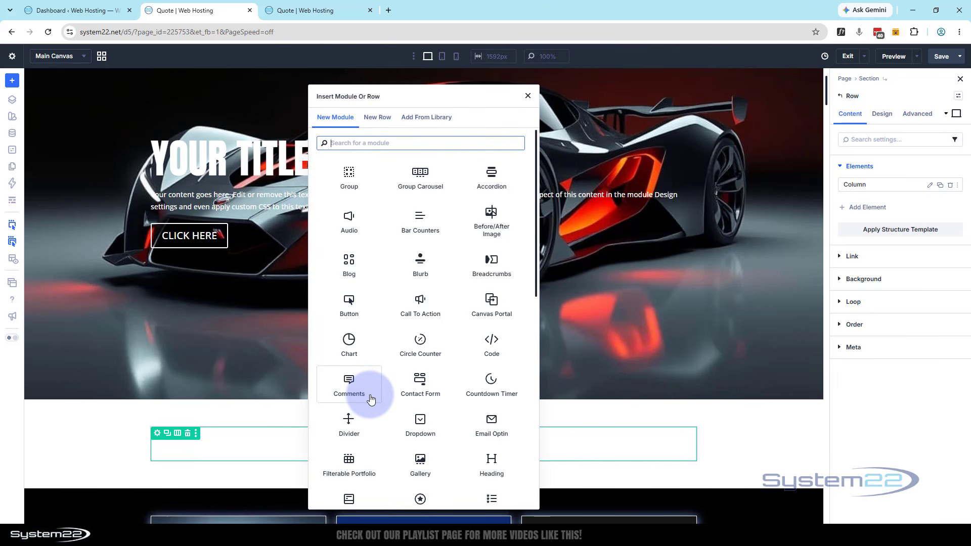
Insert a Hero module into the new section's row
{"action": "scroll", "coordinate": [411, 314], "scroll_direction": "down", "scroll_amount": 4}
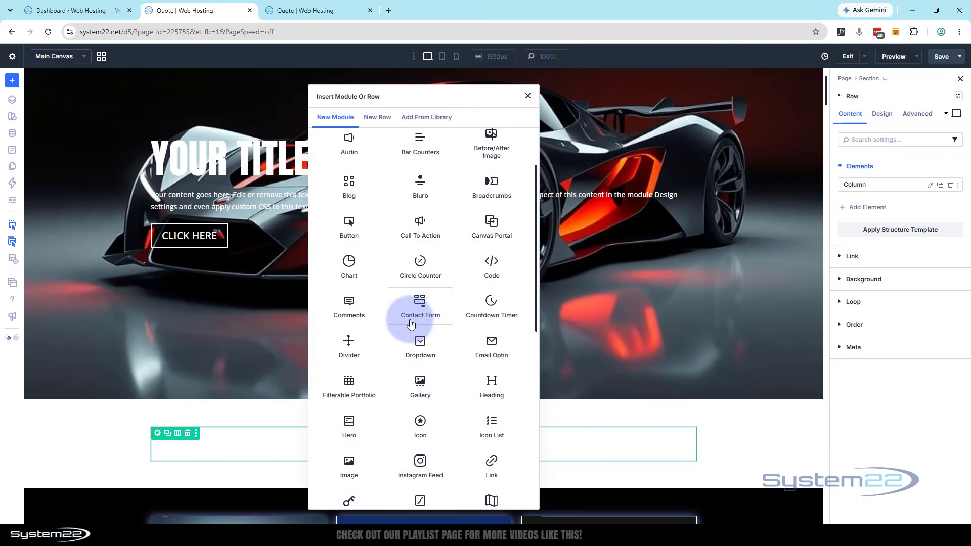
{"action": "scroll", "coordinate": [411, 323], "scroll_direction": "down", "scroll_amount": 1}
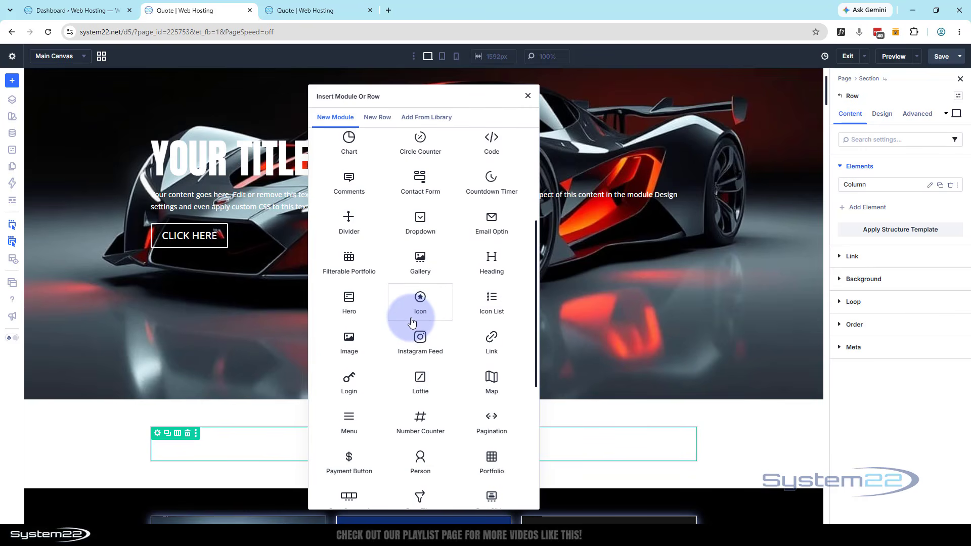
{"action": "left_click", "coordinate": [353, 310]}
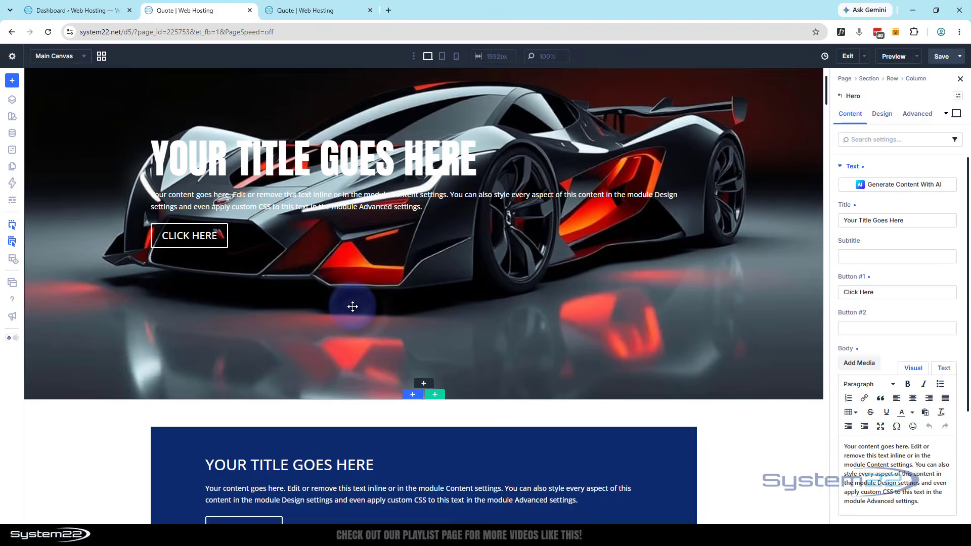
Delete the original car hero section above the new section
{"action": "scroll", "coordinate": [355, 303], "scroll_direction": "down", "scroll_amount": 2}
{"action": "scroll", "coordinate": [355, 303], "scroll_direction": "up", "scroll_amount": 5}
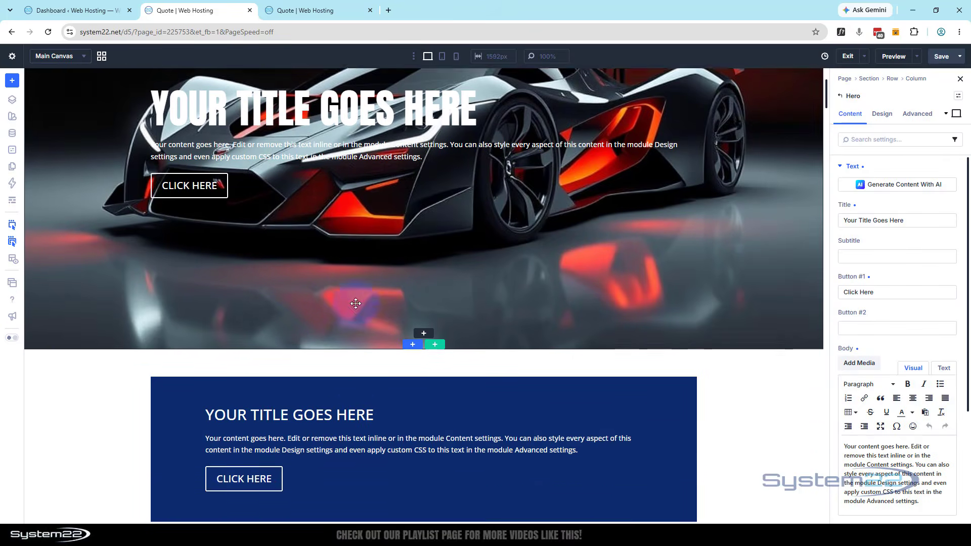
{"action": "left_click", "coordinate": [51, 77]}
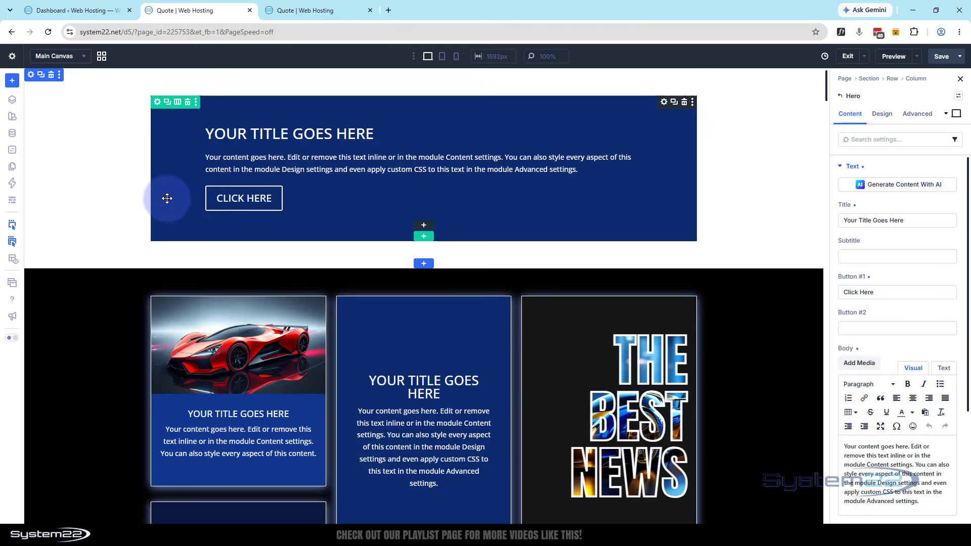
Set the width and max width of the new hero's row to 100%
{"action": "left_click", "coordinate": [158, 105]}
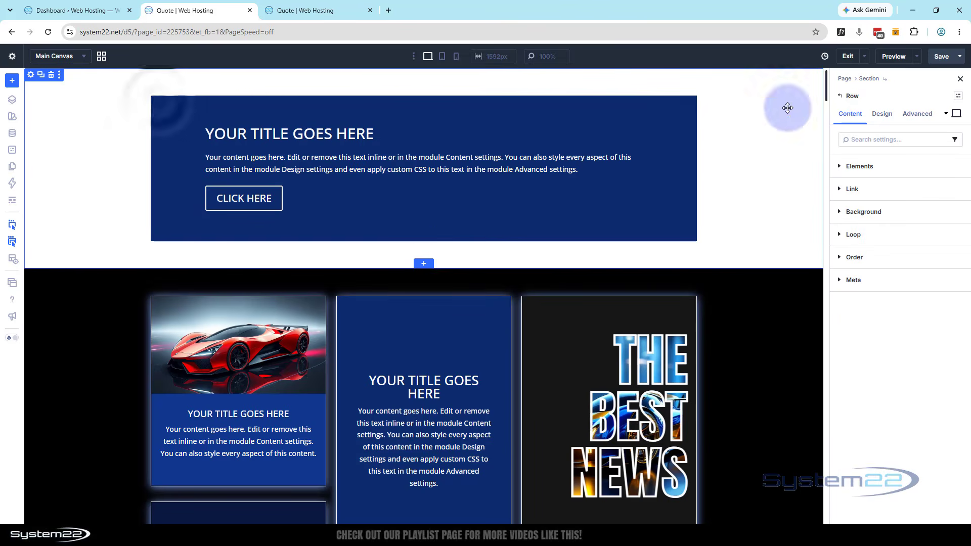
{"action": "left_click", "coordinate": [887, 115]}
{"action": "left_click", "coordinate": [873, 195]}
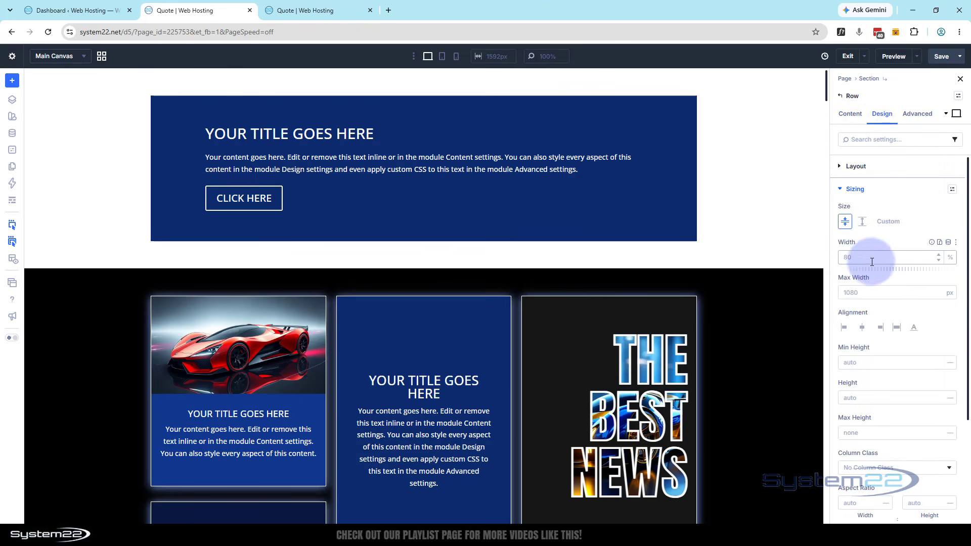
{"action": "left_click", "coordinate": [872, 262]}
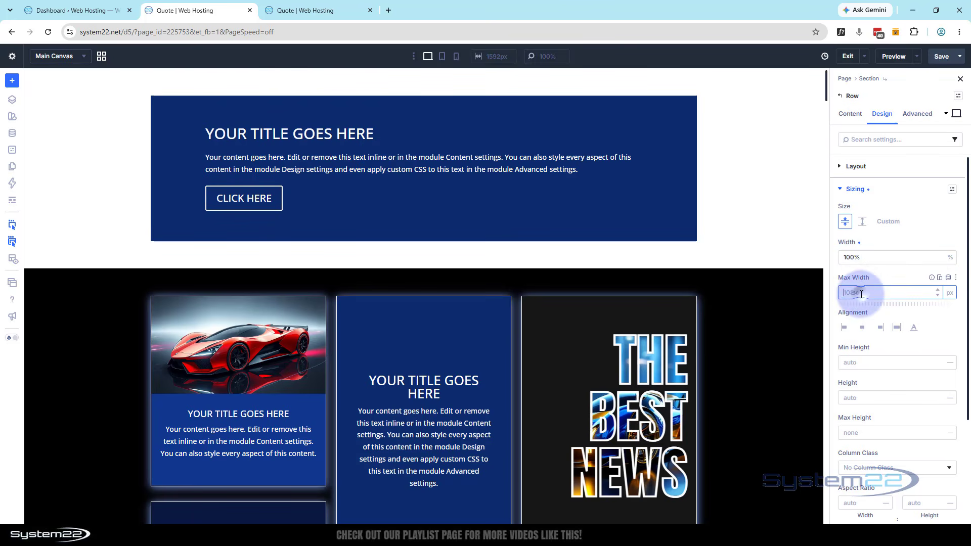
{"action": "type", "text": "100"}
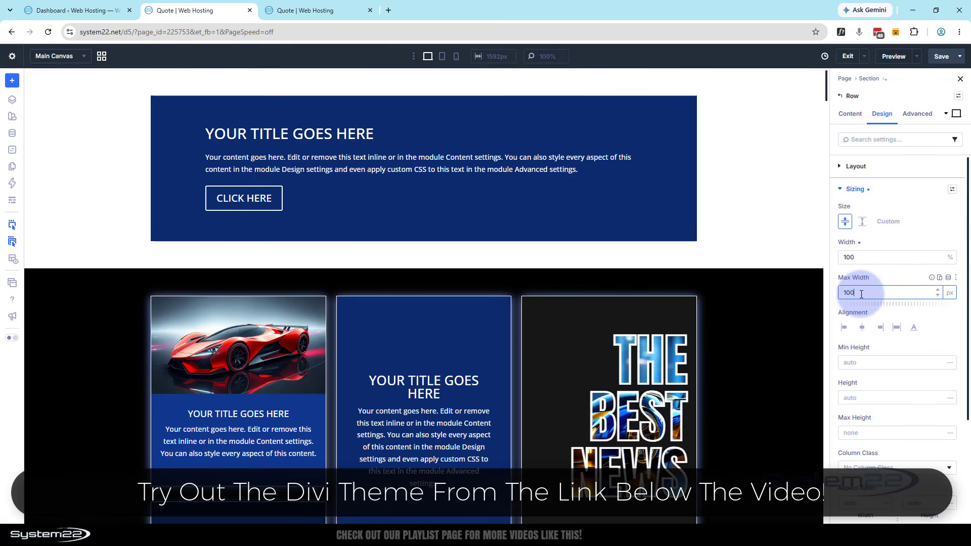
{"action": "left_click", "coordinate": [877, 272]}
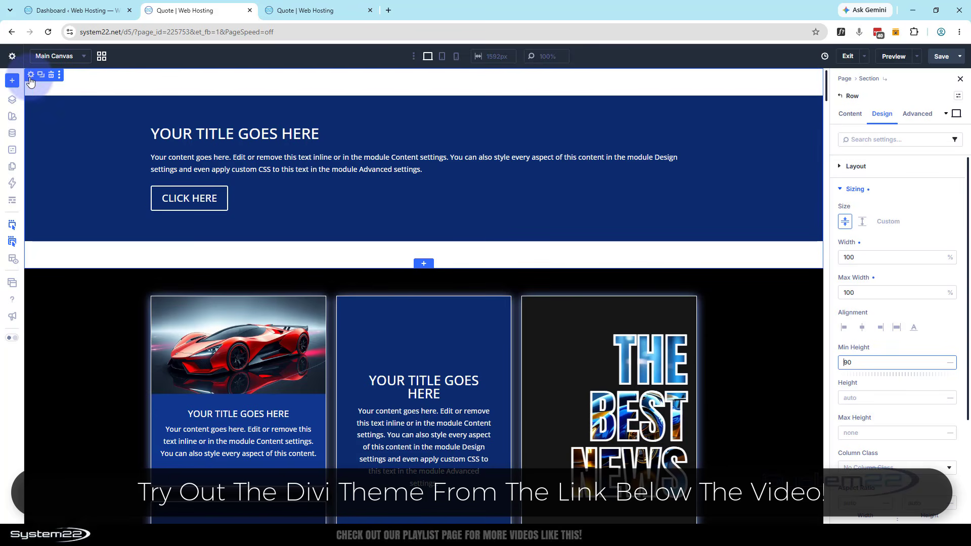
Set the top and bottom padding of the section containing the new hero to 0, with both values linked
{"action": "left_click", "coordinate": [30, 76]}
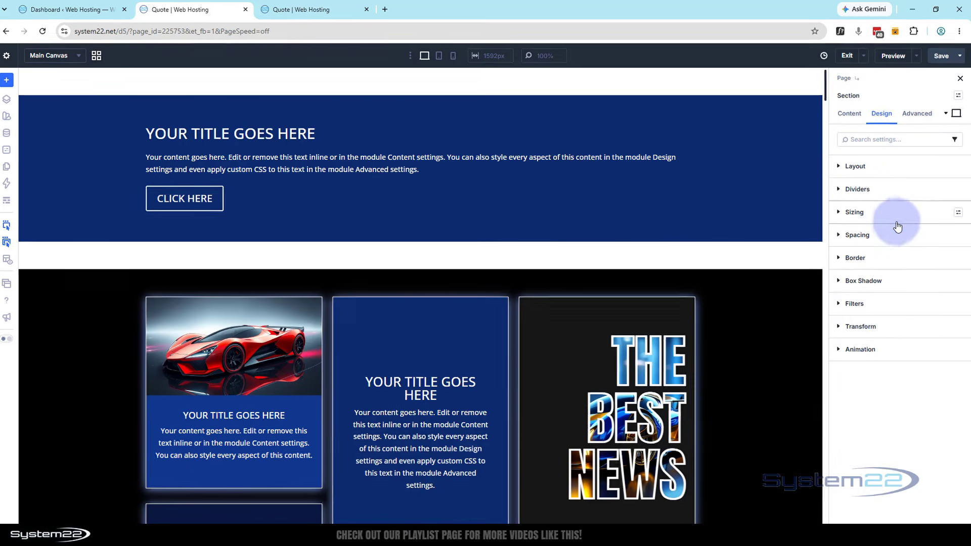
{"action": "left_click", "coordinate": [895, 234]}
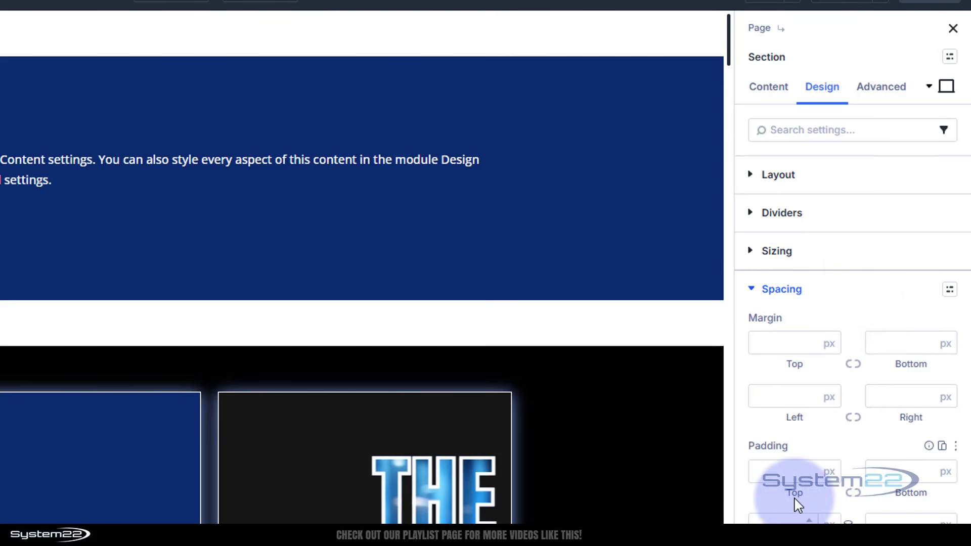
{"action": "type", "text": "0"}
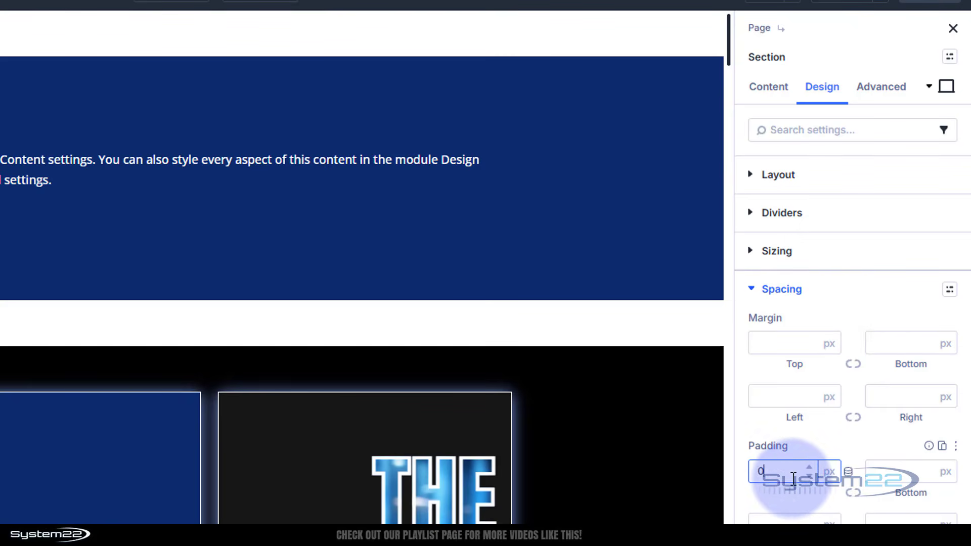
{"action": "left_click", "coordinate": [854, 493]}
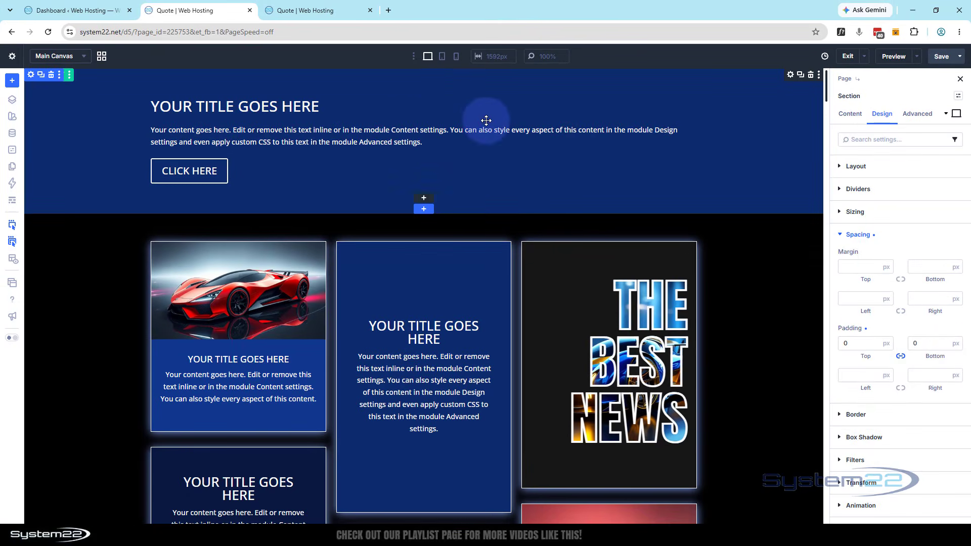
Set the Hero module's minimum height to 90 vh in its sizing settings
{"action": "left_click", "coordinate": [373, 103]}
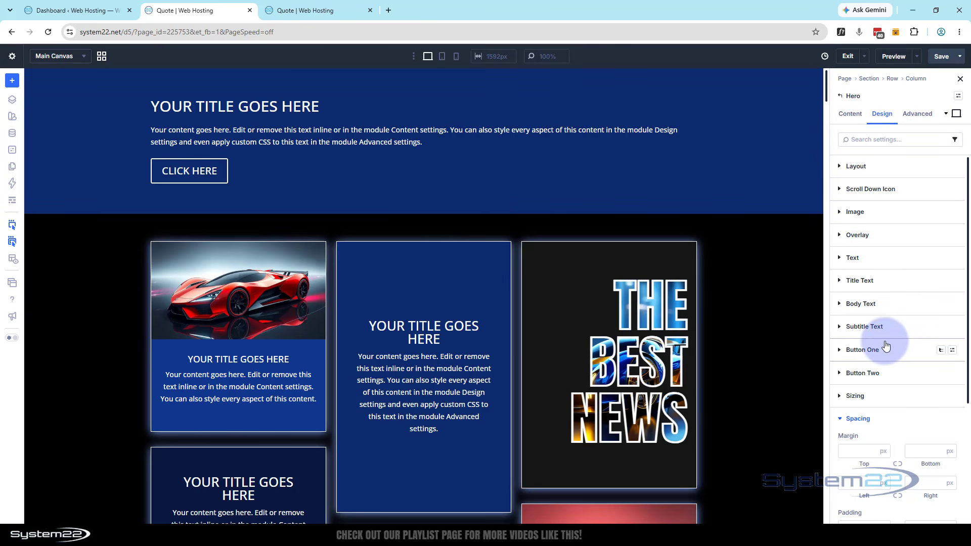
{"action": "scroll", "coordinate": [877, 320], "scroll_direction": "down", "scroll_amount": 2}
{"action": "left_click", "coordinate": [839, 316]}
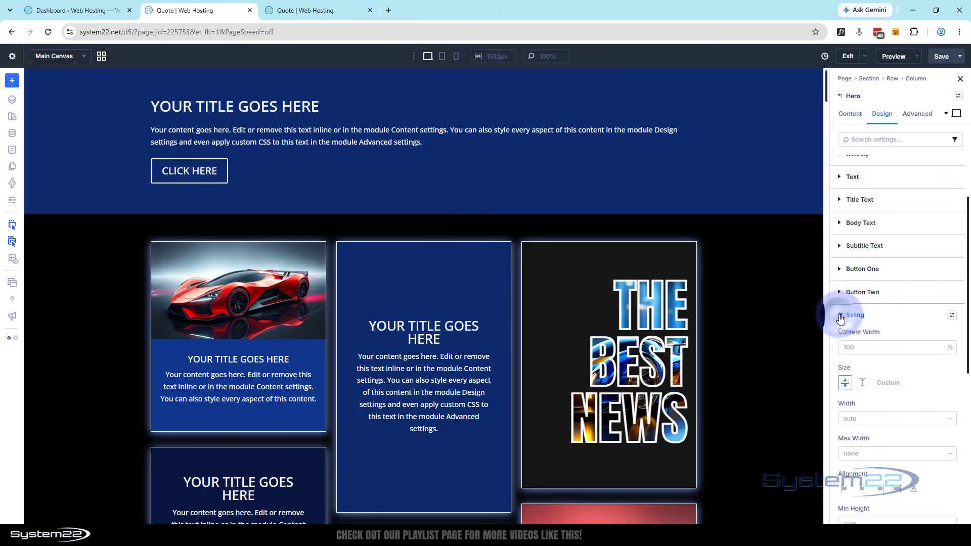
{"action": "scroll", "coordinate": [880, 286], "scroll_direction": "down", "scroll_amount": 3}
{"action": "scroll", "coordinate": [880, 288], "scroll_direction": "down", "scroll_amount": 1}
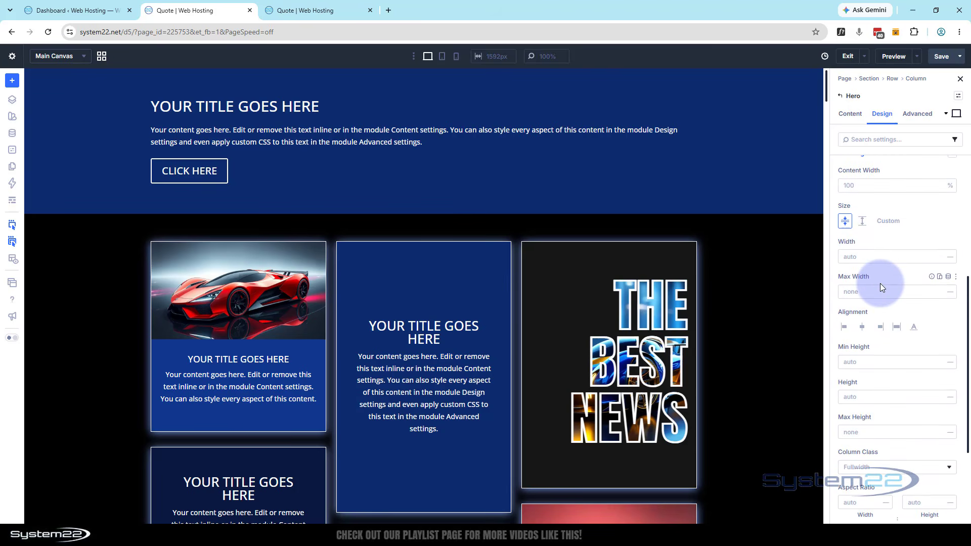
{"action": "scroll", "coordinate": [881, 280], "scroll_direction": "down", "scroll_amount": 2}
{"action": "left_click", "coordinate": [877, 289]}
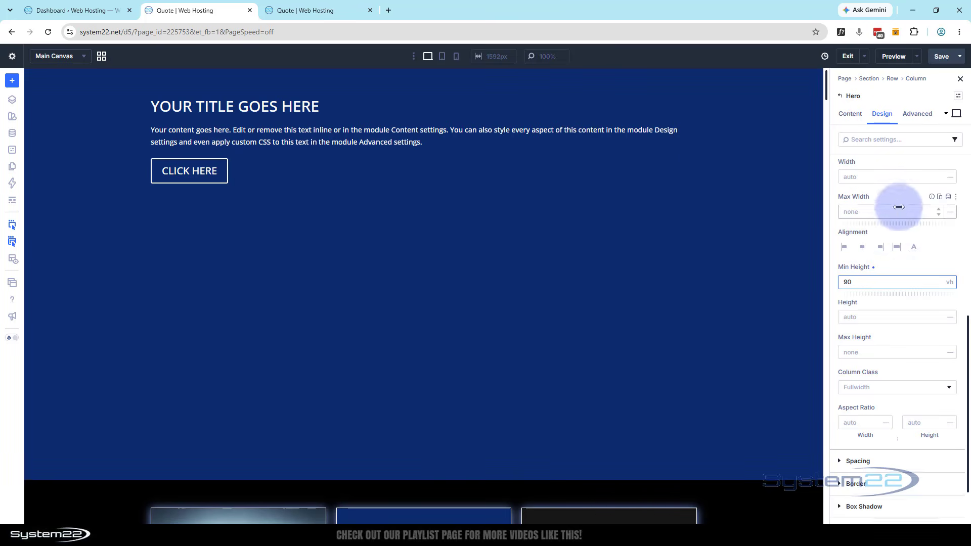
Center the Hero module's content vertically by setting Justify Content to Center in its layout
{"action": "scroll", "coordinate": [899, 207], "scroll_direction": "up", "scroll_amount": 7}
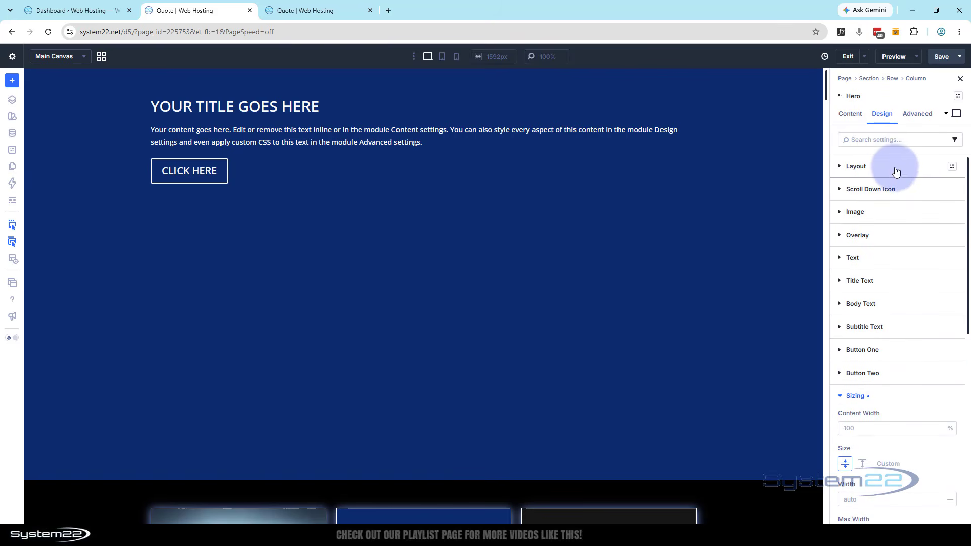
{"action": "left_click", "coordinate": [897, 169]}
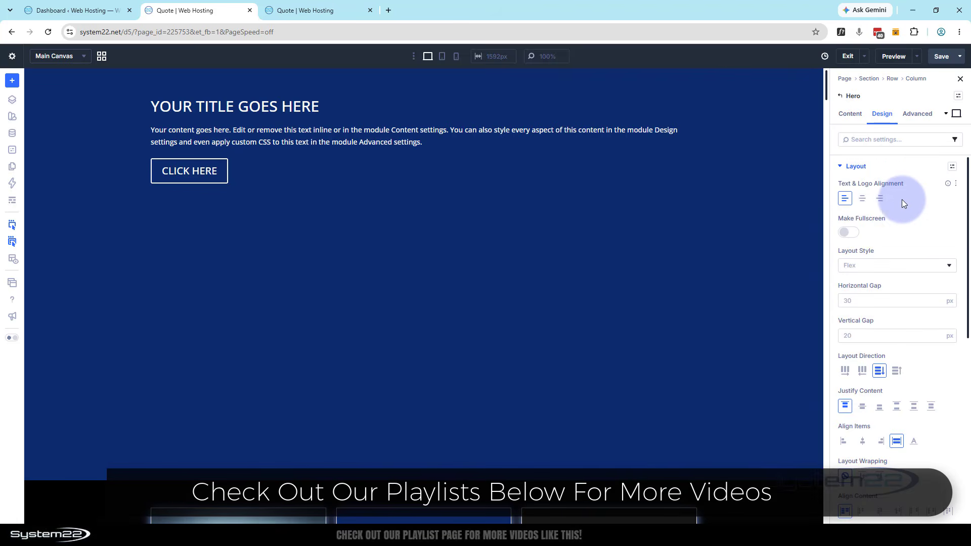
{"action": "scroll", "coordinate": [898, 198], "scroll_direction": "down", "scroll_amount": 1}
{"action": "scroll", "coordinate": [897, 196], "scroll_direction": "down", "scroll_amount": 1}
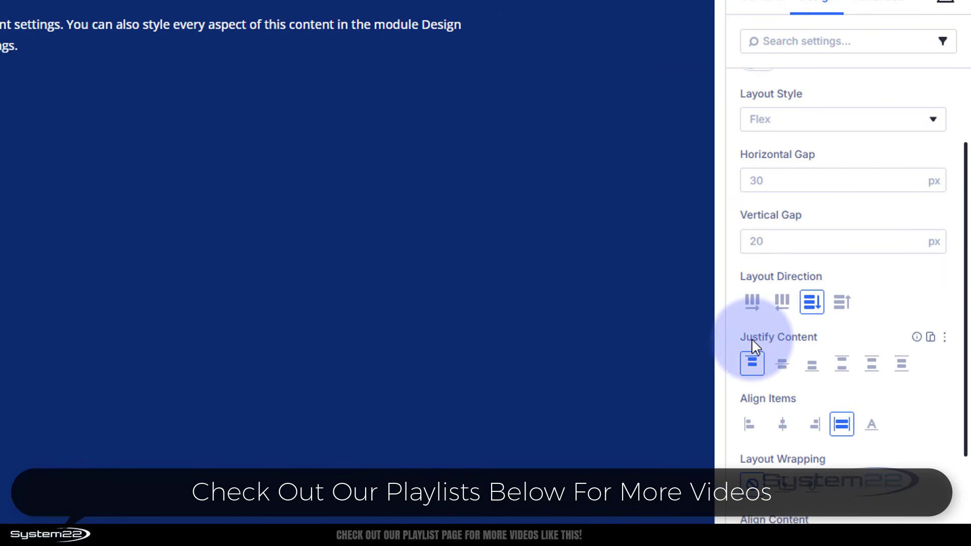
{"action": "left_click", "coordinate": [781, 364]}
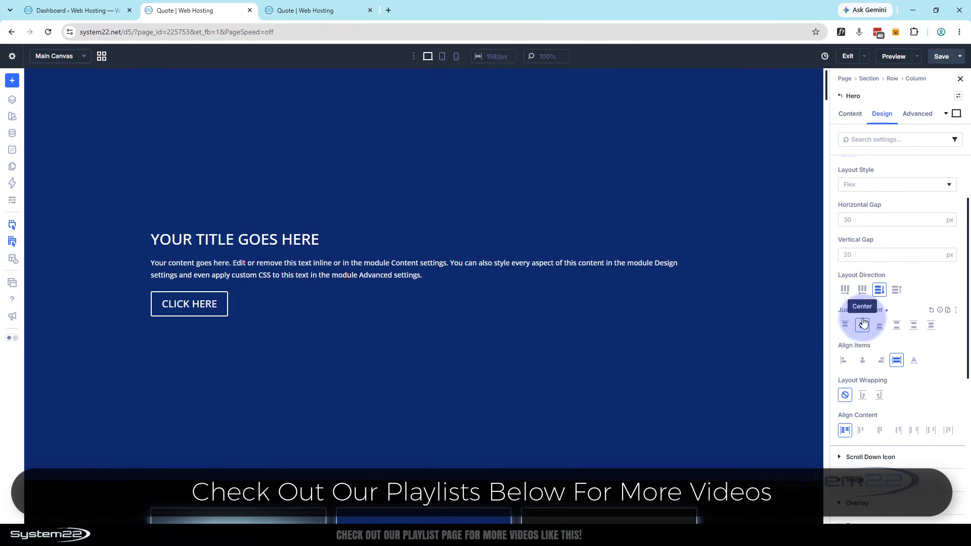
Set the Hero module's title font to Anton and its title text size to 85 px
{"action": "scroll", "coordinate": [863, 323], "scroll_direction": "down", "scroll_amount": 4}
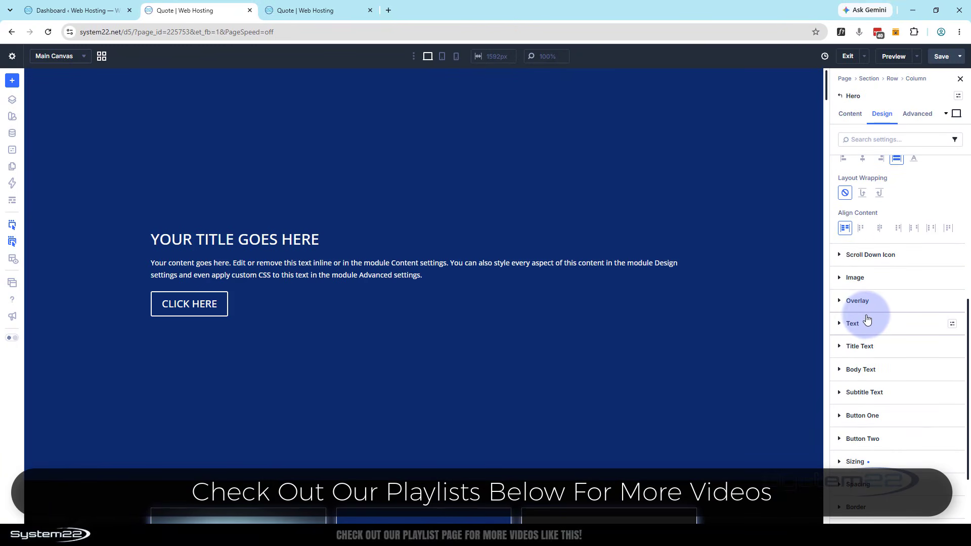
{"action": "left_click", "coordinate": [837, 346]}
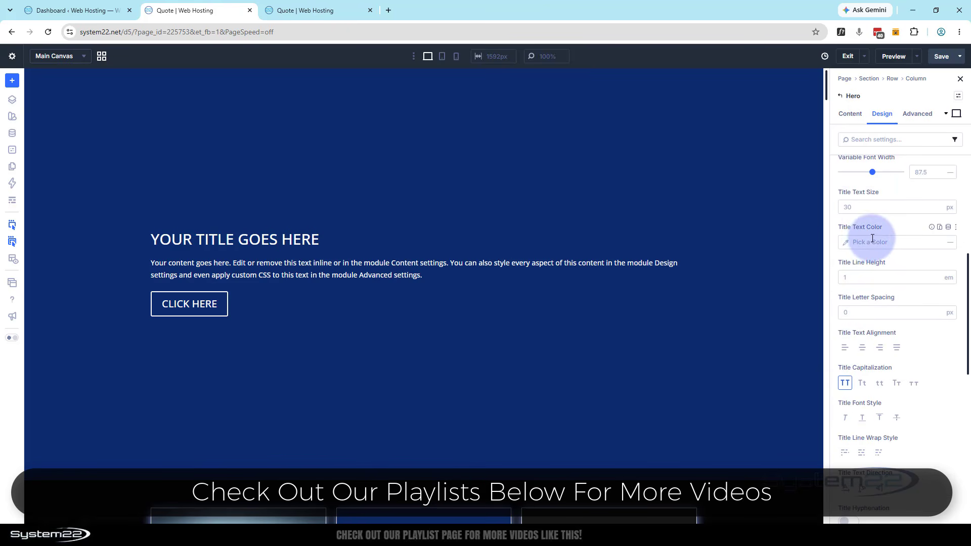
{"action": "scroll", "coordinate": [859, 238], "scroll_direction": "up", "scroll_amount": 3}
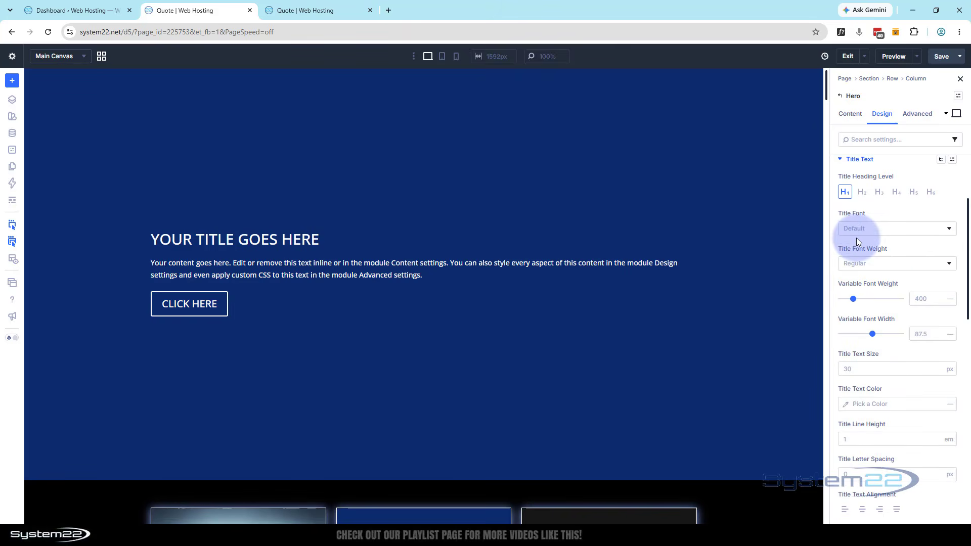
{"action": "left_click", "coordinate": [857, 241]}
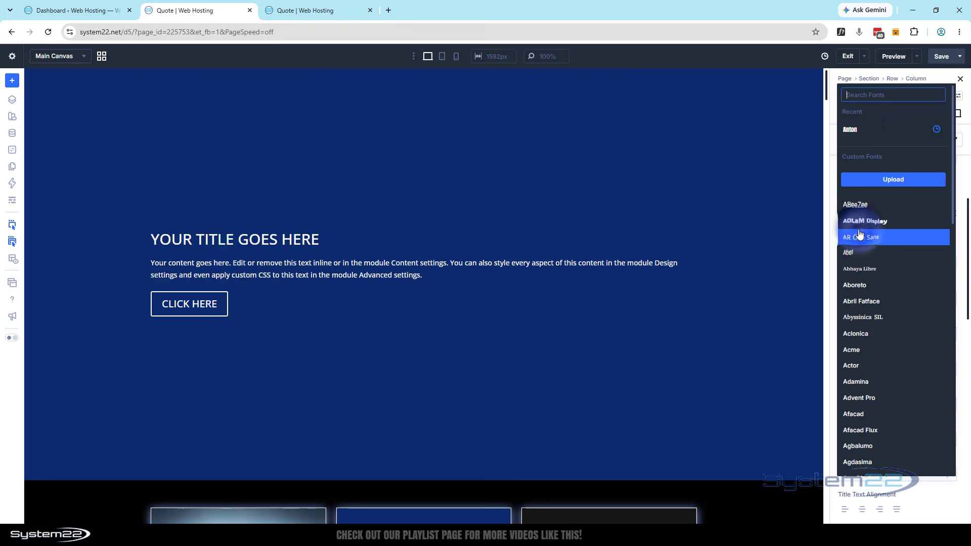
{"action": "left_click", "coordinate": [854, 131]}
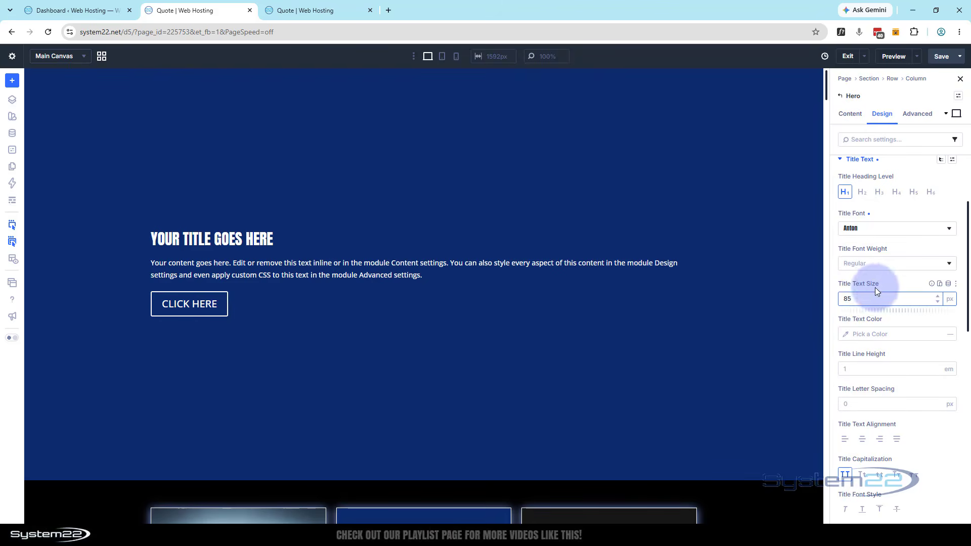
{"action": "type", "text": "85"}
{"action": "key", "text": "Return"}
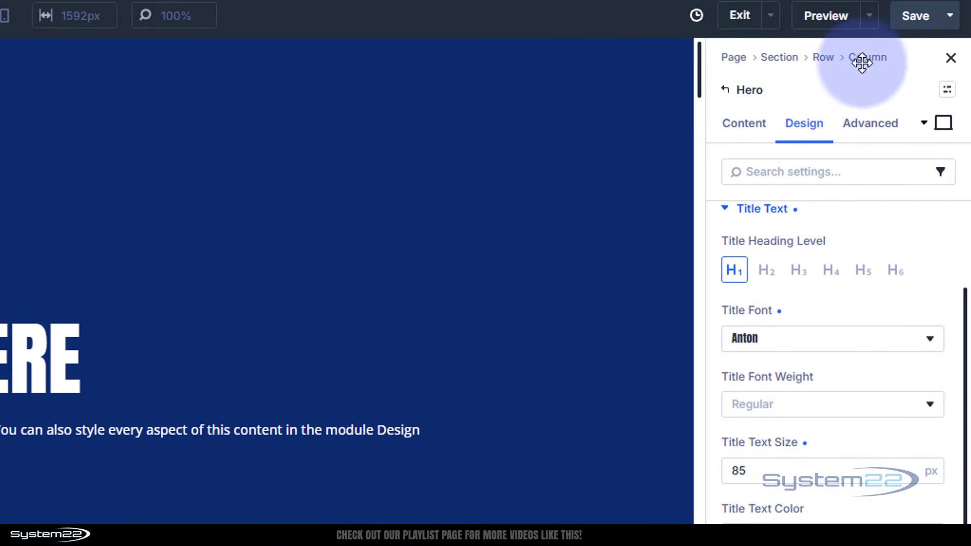
Add the silver-and-orange sports car photo from the Media Library as the background image of the hero's column
{"action": "left_click", "coordinate": [730, 92]}
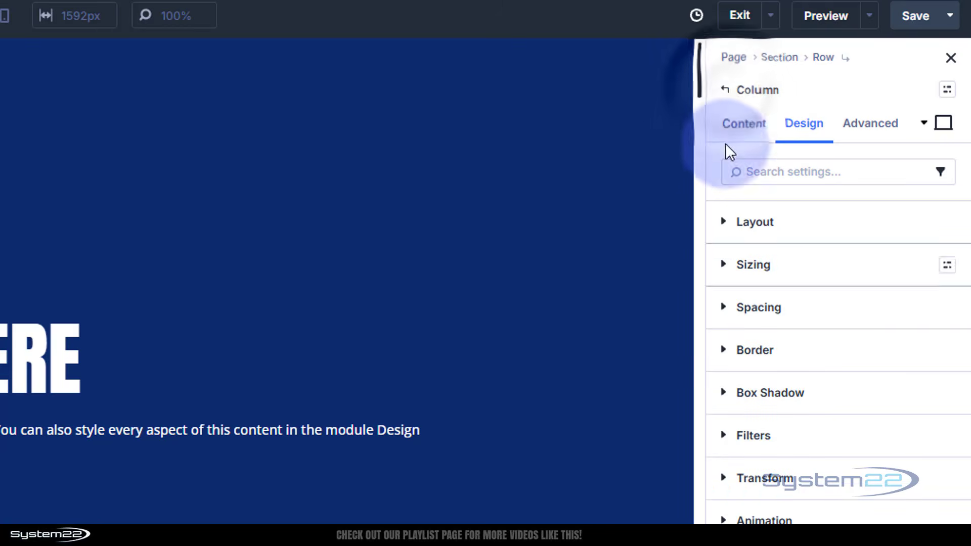
{"action": "left_click", "coordinate": [729, 124]}
{"action": "left_click", "coordinate": [779, 324]}
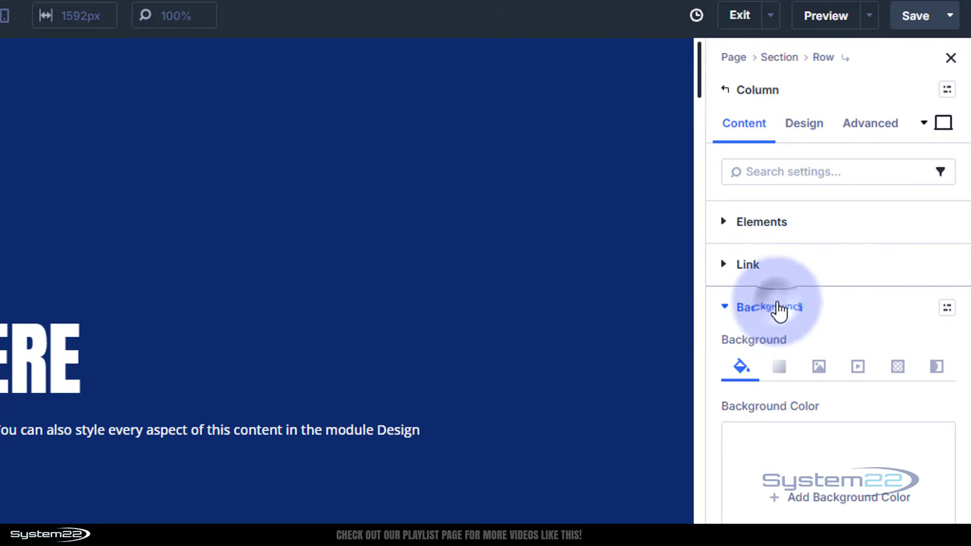
{"action": "left_click", "coordinate": [820, 367]}
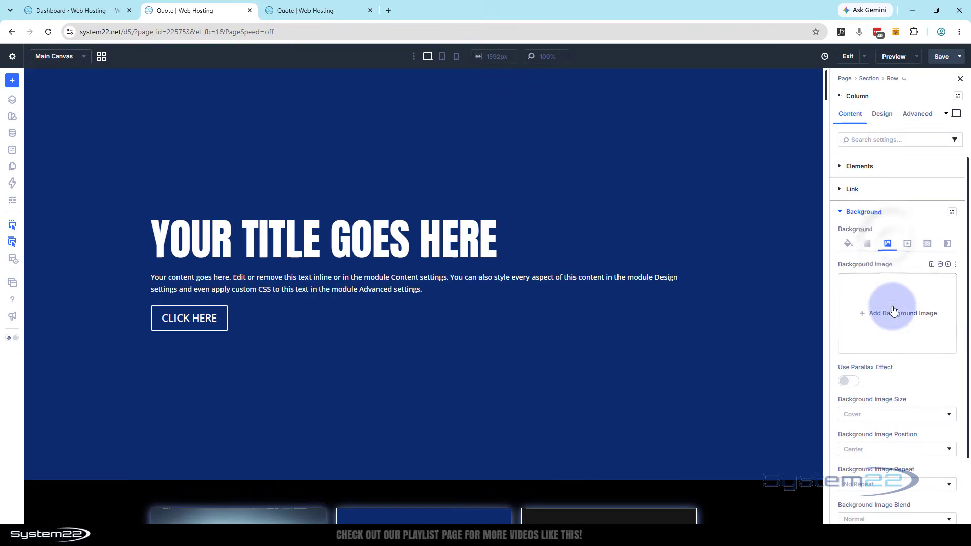
{"action": "left_click", "coordinate": [867, 406]}
{"action": "left_click", "coordinate": [352, 183]}
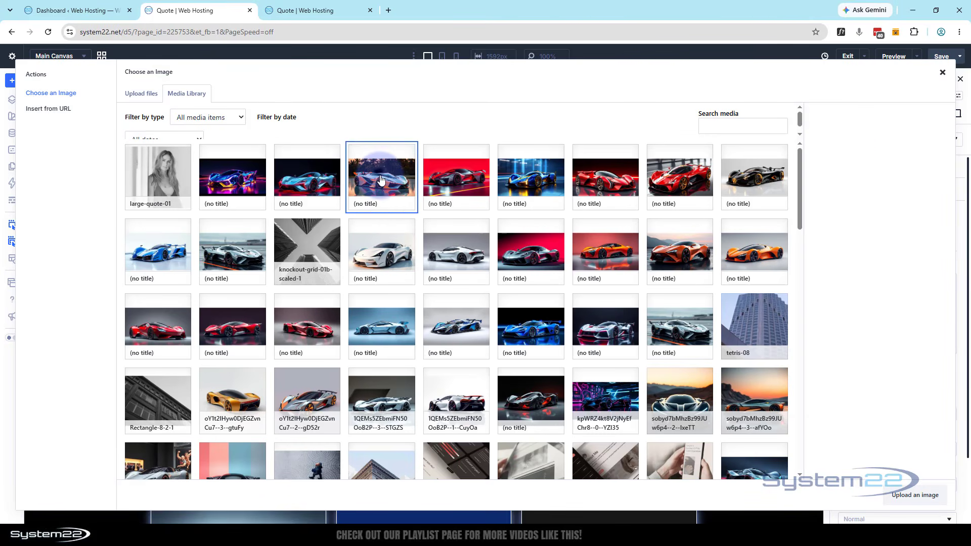
{"action": "left_click", "coordinate": [915, 495]}
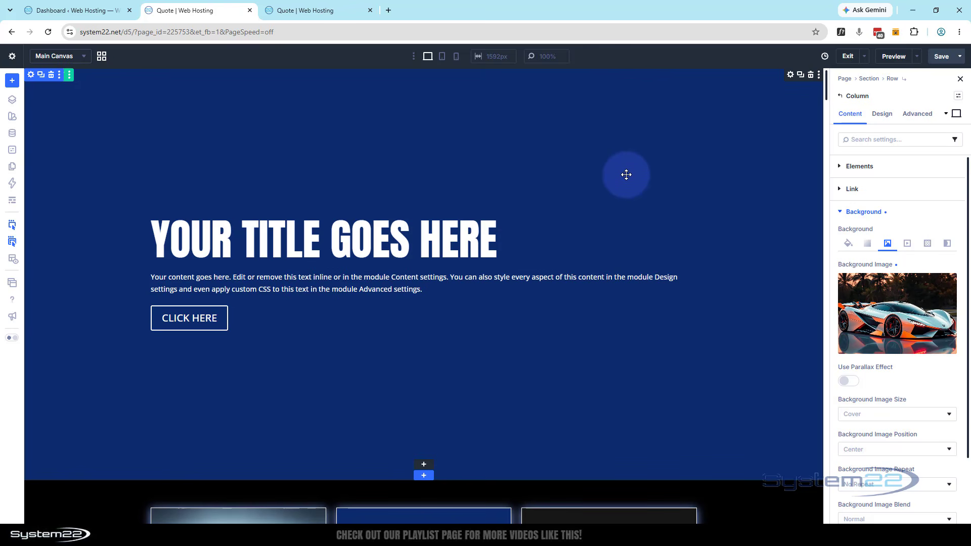
Remove the Hero module's default dark blue background color
{"action": "left_click", "coordinate": [626, 174]}
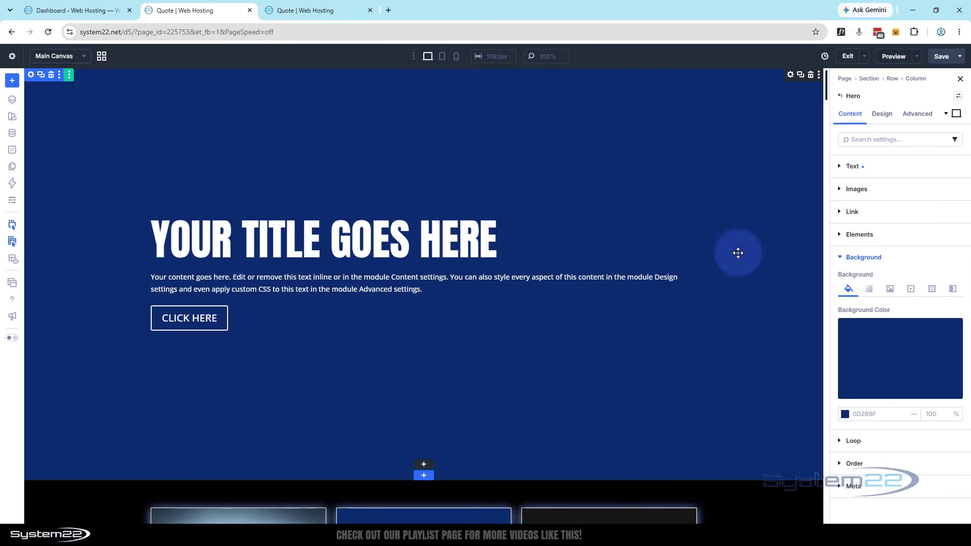
{"action": "left_click", "coordinate": [950, 332]}
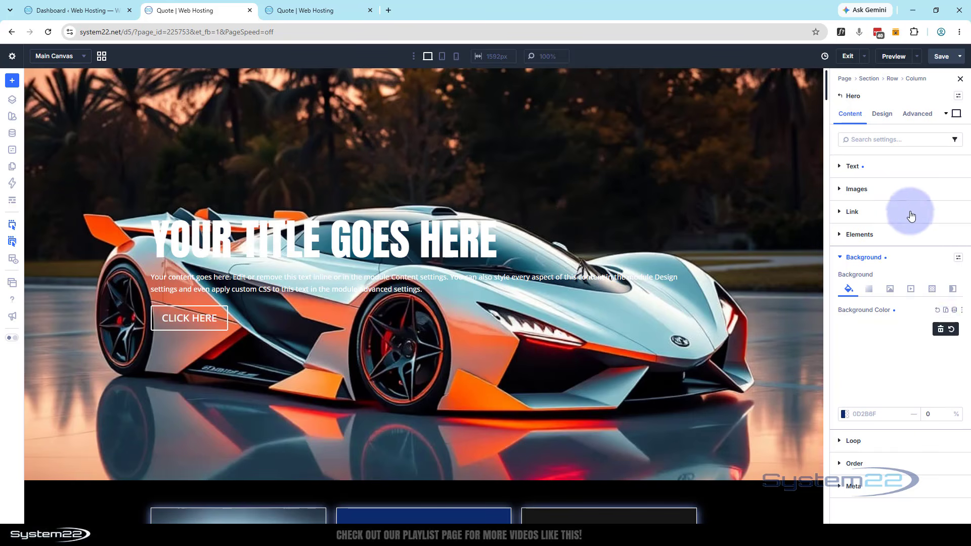
Set the Backdrop Blur in the Hero module's filters to 16 px
{"action": "left_click", "coordinate": [890, 118]}
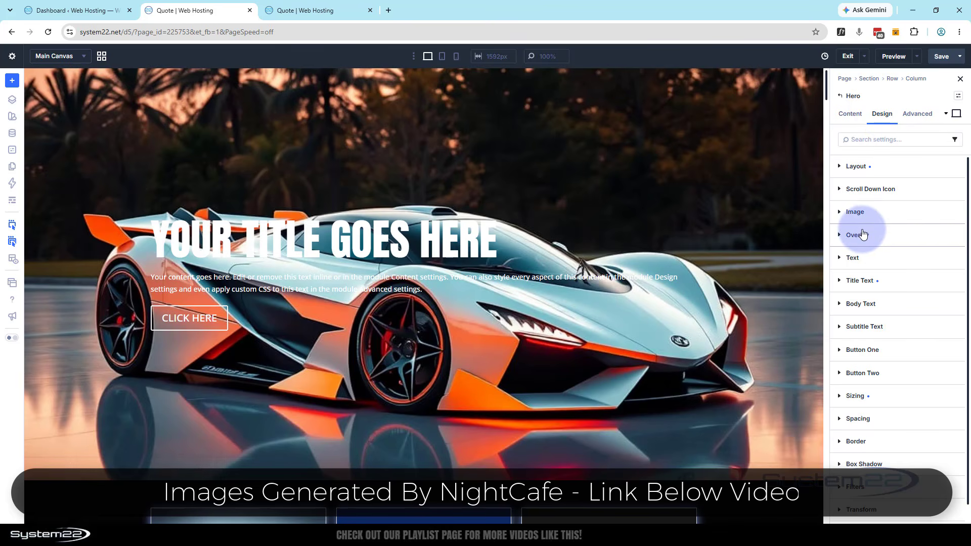
{"action": "scroll", "coordinate": [894, 234], "scroll_direction": "down", "scroll_amount": 1}
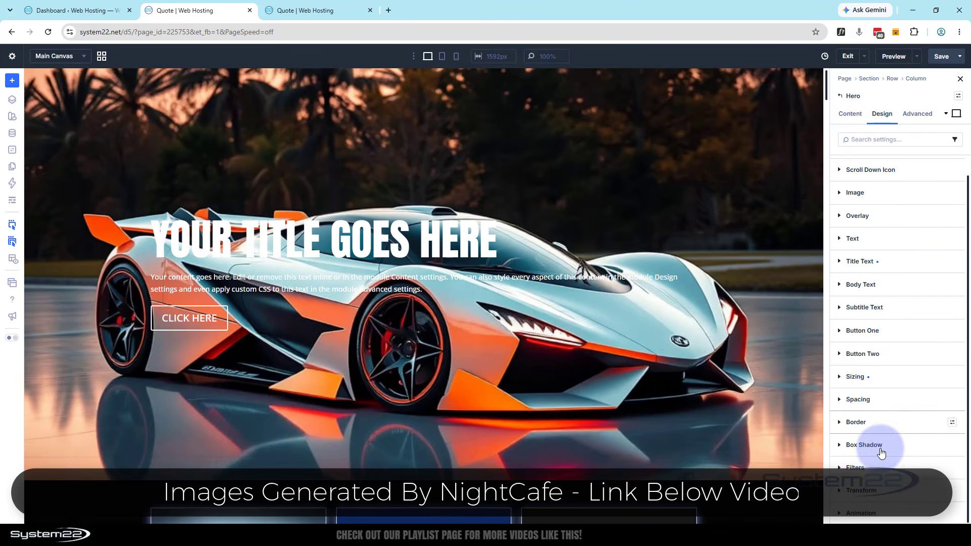
{"action": "left_click", "coordinate": [868, 467]}
{"action": "scroll", "coordinate": [879, 365], "scroll_direction": "down", "scroll_amount": 5}
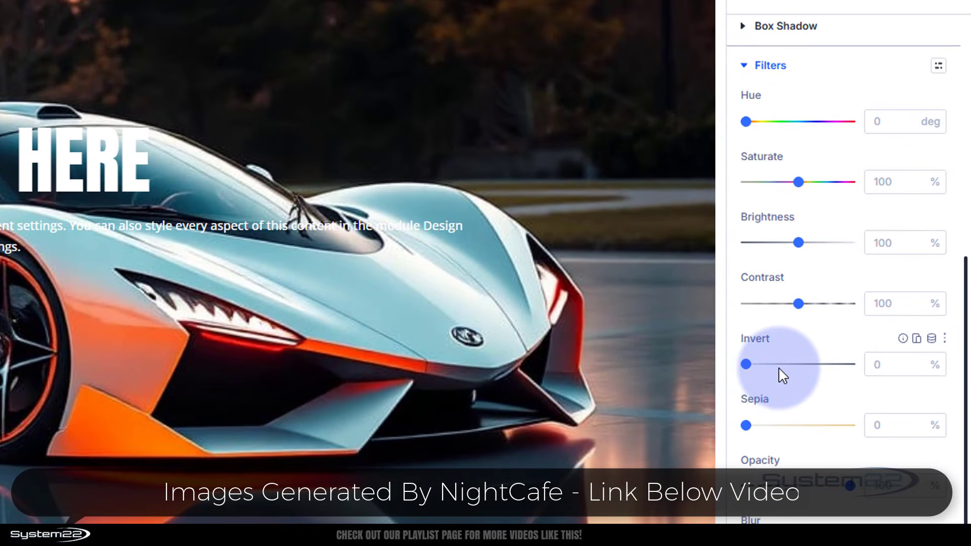
{"action": "scroll", "coordinate": [781, 371], "scroll_direction": "down", "scroll_amount": 3}
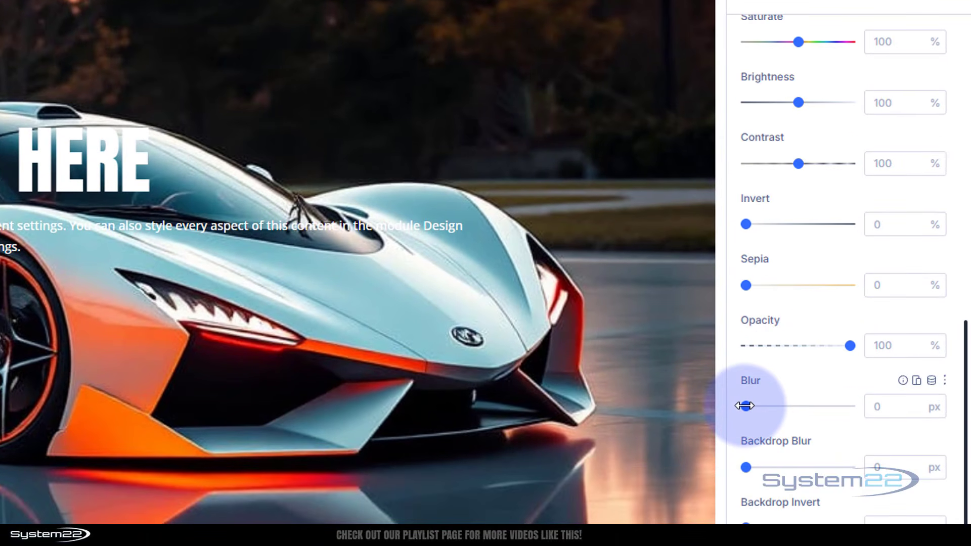
{"action": "left_click_drag", "start_coordinate": [759, 403], "coordinate": [730, 406]}
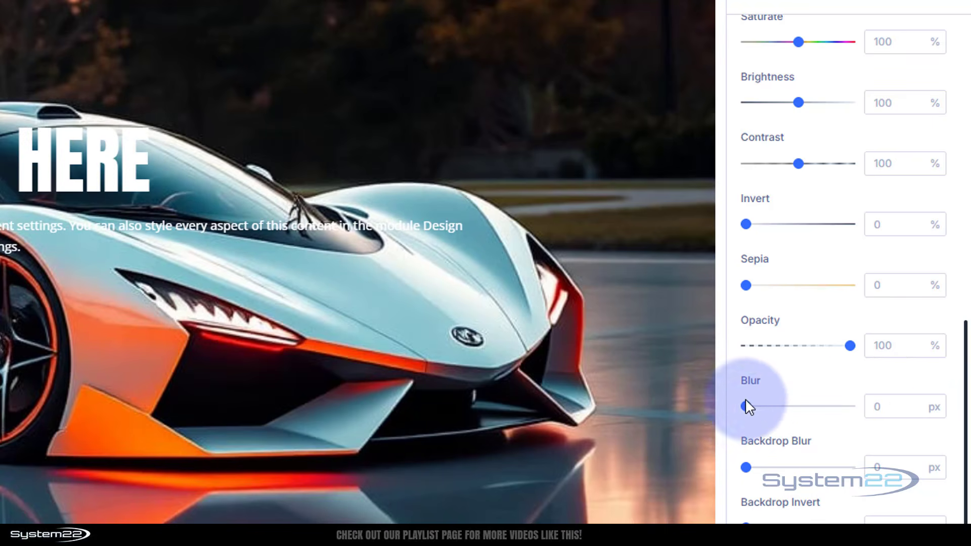
{"action": "scroll", "coordinate": [781, 412], "scroll_direction": "down", "scroll_amount": 1}
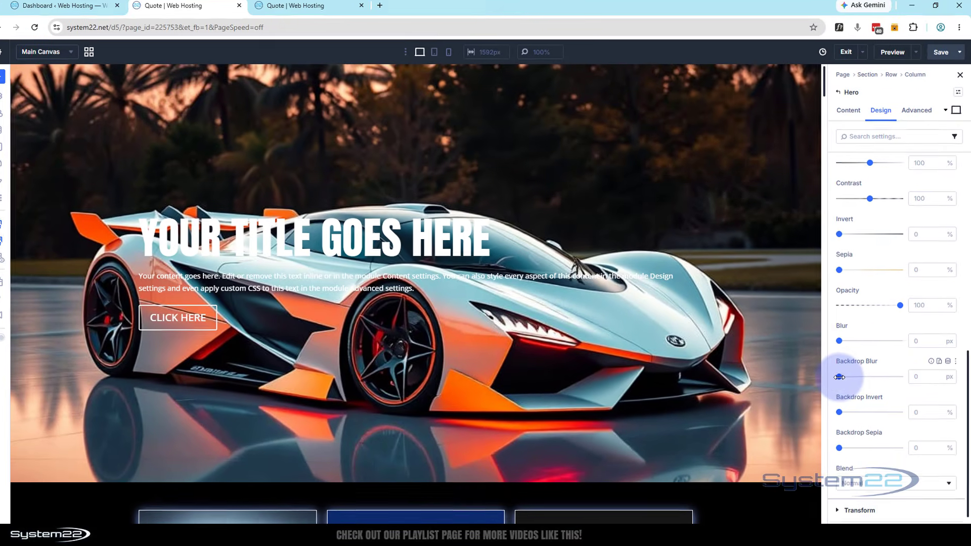
{"action": "left_click_drag", "start_coordinate": [839, 376], "coordinate": [863, 374]}
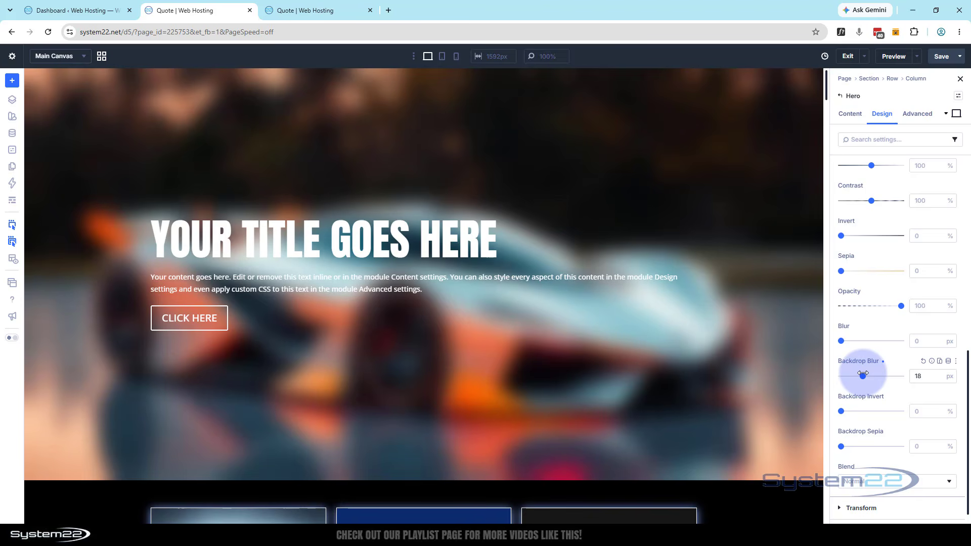
{"action": "left_click", "coordinate": [934, 377]}
{"action": "double_click", "coordinate": [937, 380]}
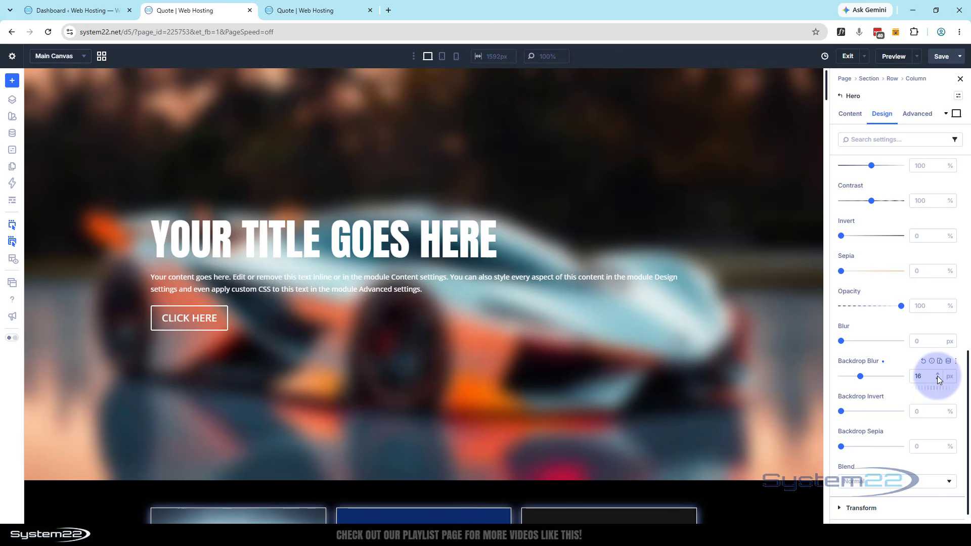
{"action": "left_click", "coordinate": [956, 115]}
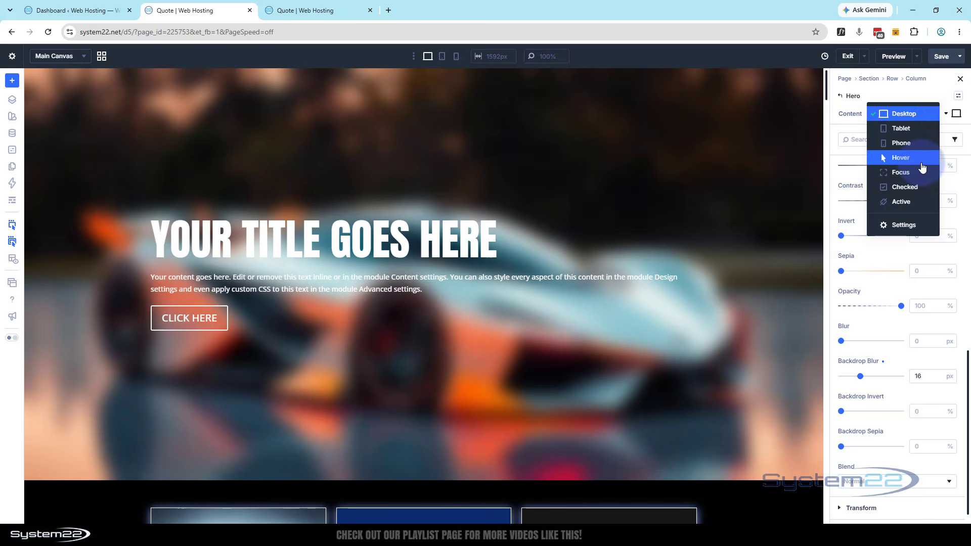
{"action": "left_click", "coordinate": [927, 86]}
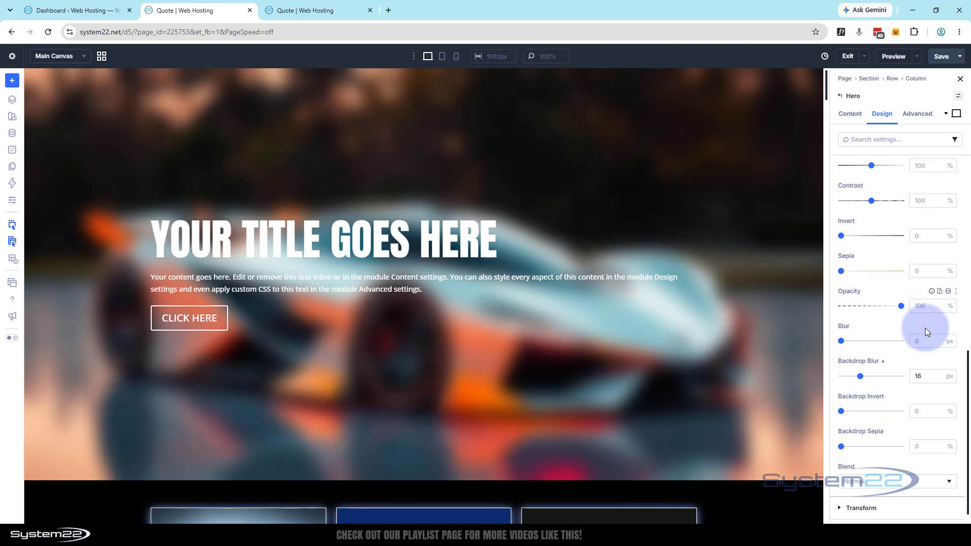
Increase the Hero module's Backdrop Blur to 27 px and save the page
{"action": "left_click_drag", "start_coordinate": [861, 377], "coordinate": [873, 376]}
{"action": "left_click", "coordinate": [943, 57]}
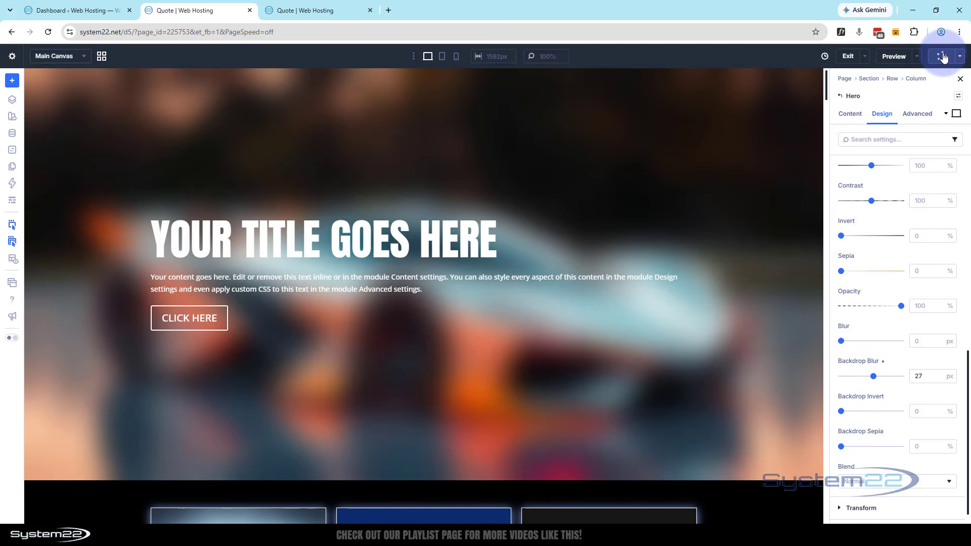
Preview the page on the front end and examine the hero section's blurred background and its button
{"action": "left_click", "coordinate": [917, 57]}
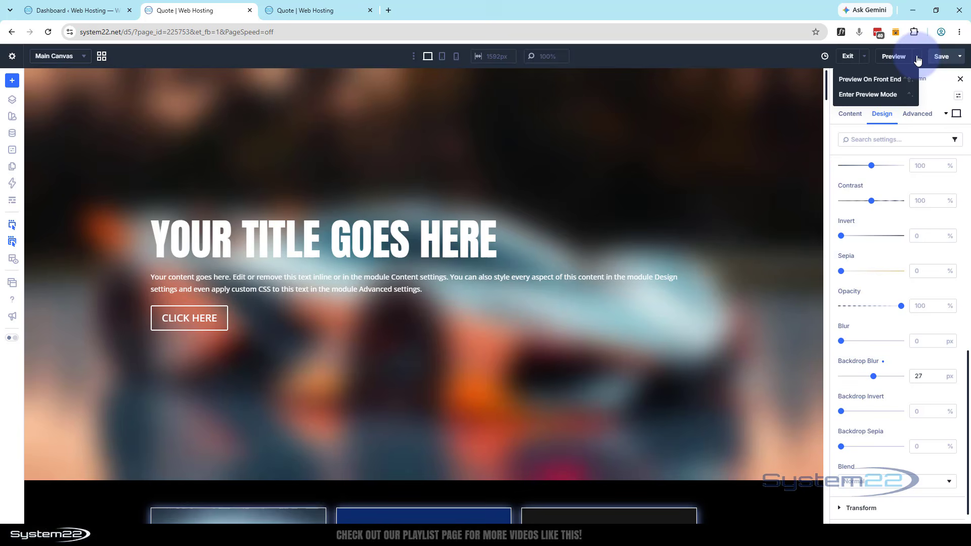
{"action": "left_click", "coordinate": [893, 78]}
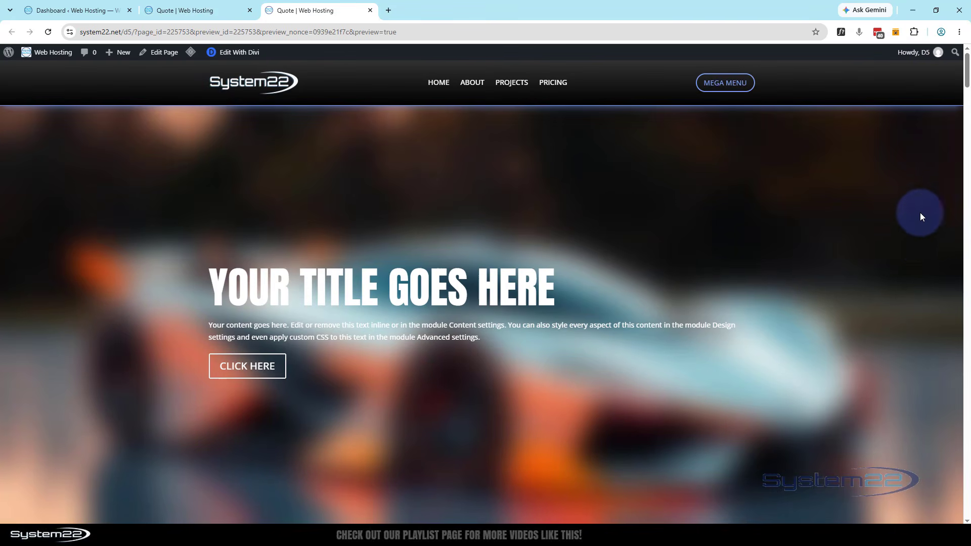
{"action": "scroll", "coordinate": [918, 235], "scroll_direction": "down", "scroll_amount": 2}
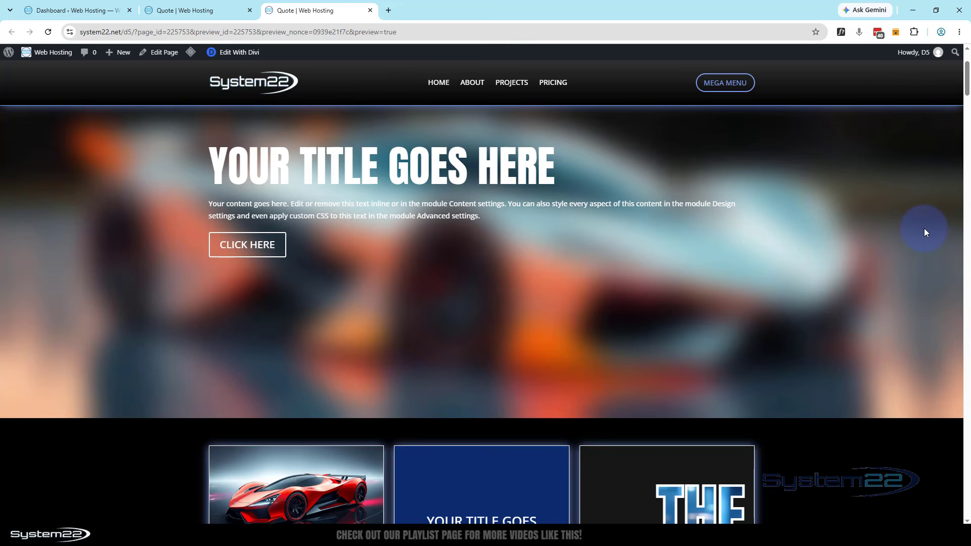
{"action": "scroll", "coordinate": [927, 225], "scroll_direction": "up", "scroll_amount": 2}
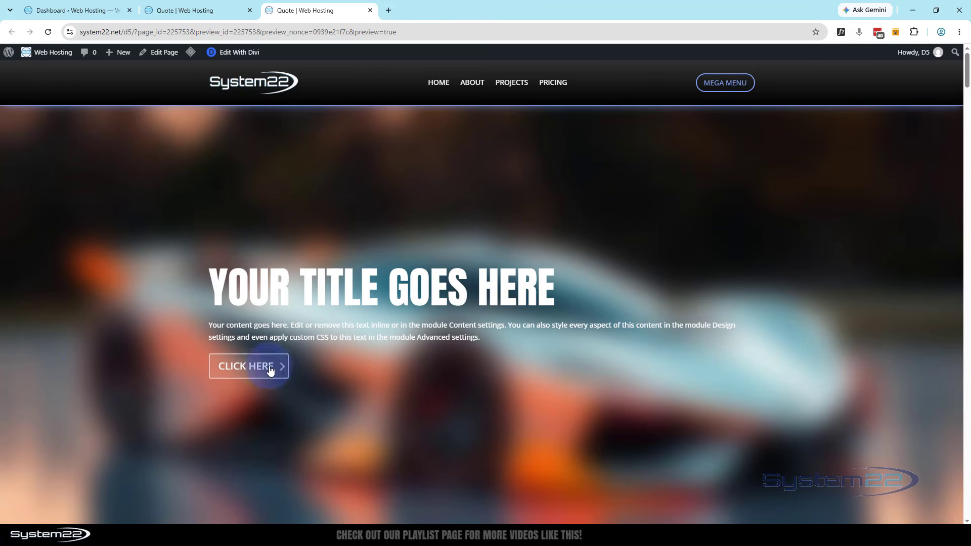
{"action": "left_click", "coordinate": [209, 11]}
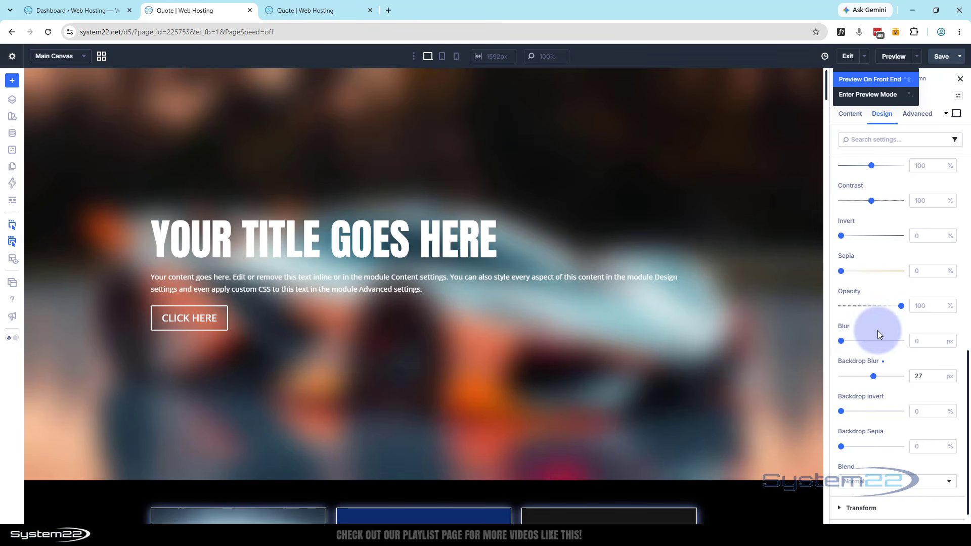
{"action": "left_click", "coordinate": [338, 9]}
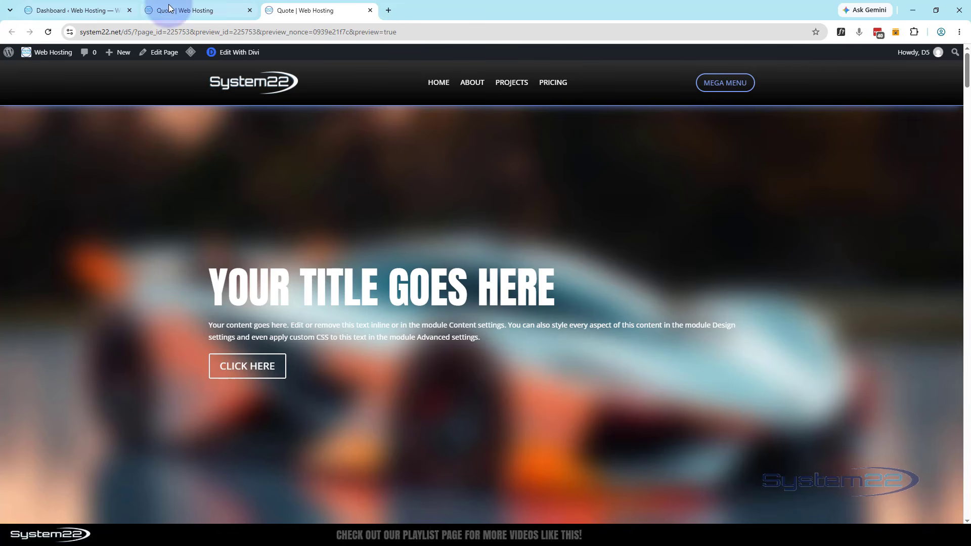
Return to the builder, reduce the Hero module's Backdrop Blur to 20 px, and save the page
{"action": "left_click", "coordinate": [192, 11]}
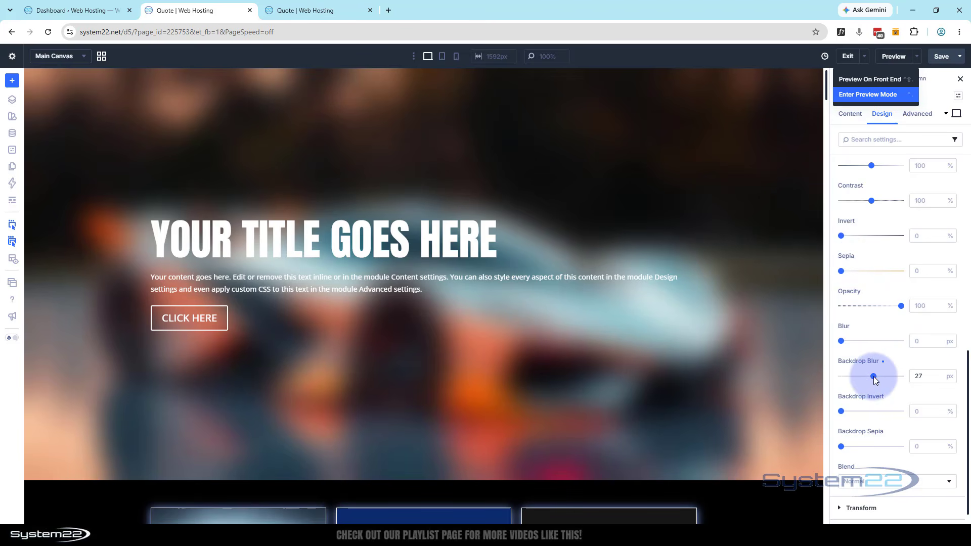
{"action": "mouse_move", "coordinate": [873, 375]}
{"action": "left_mouse_down"}
{"action": "mouse_move", "coordinate": [843, 375]}
{"action": "mouse_move", "coordinate": [896, 377]}
{"action": "mouse_move", "coordinate": [865, 376]}
{"action": "left_mouse_up"}
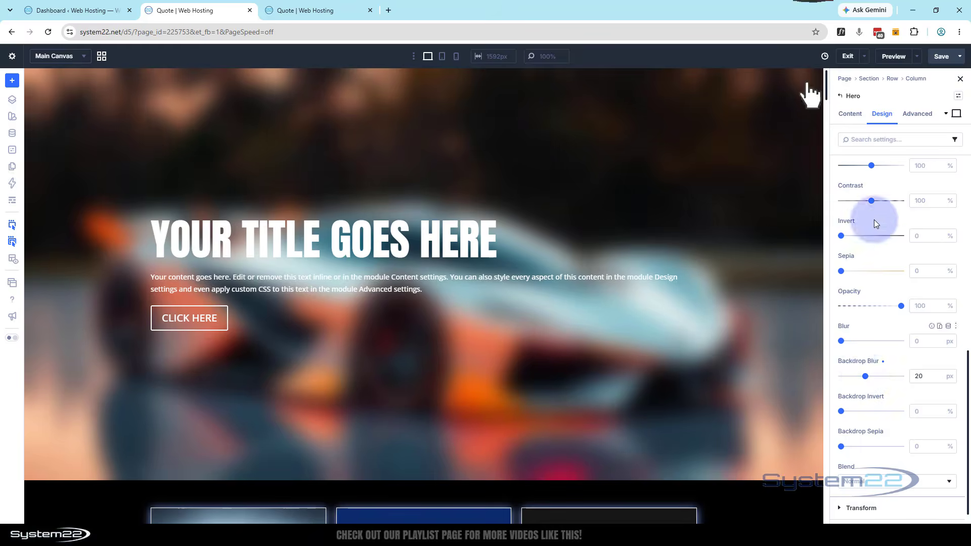
{"action": "left_click", "coordinate": [940, 57]}
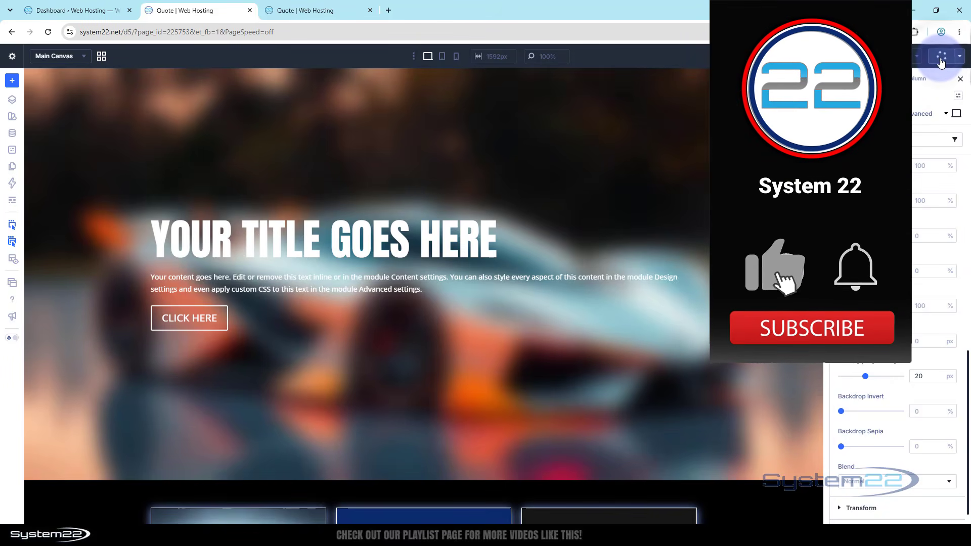